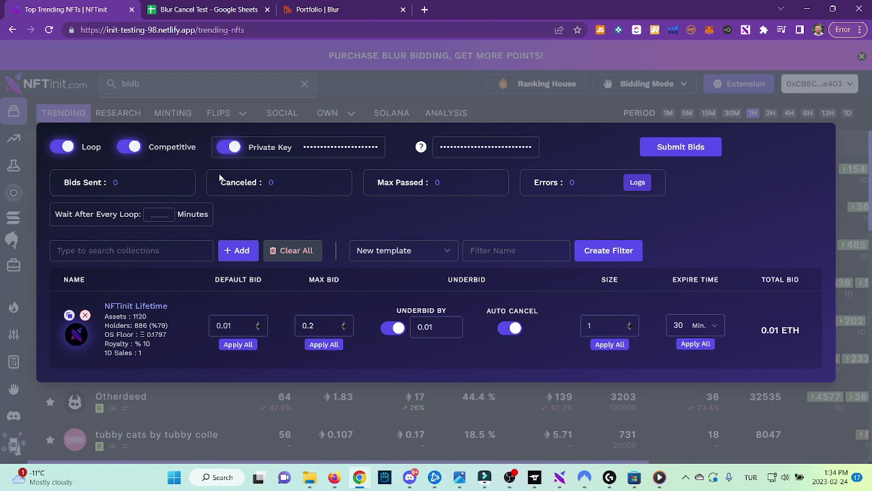
Switch to the 'Blur Cancel Test' Google Sheets tab that lists the four test steps.
{"action": "left_click", "coordinate": [182, 12]}
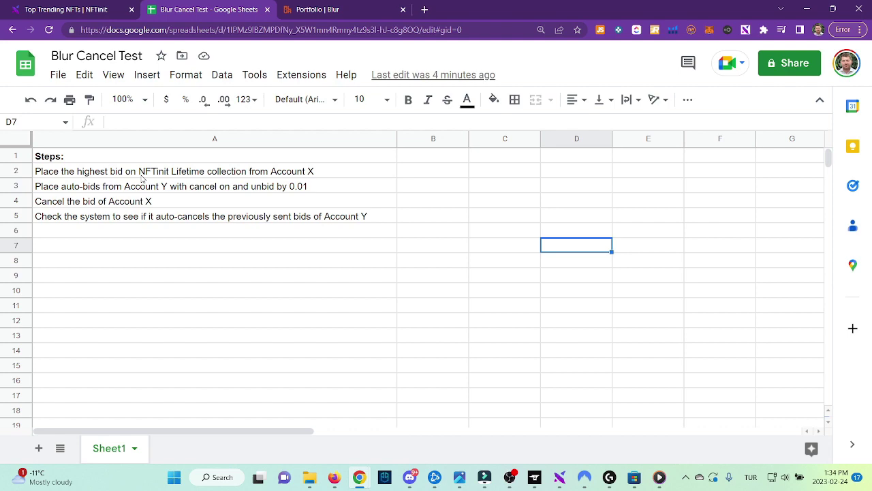
Bring up Blur's NFTinit Lifetime collection page in Firefox, showing 70 items and 0.17 top bids.
{"action": "left_click", "coordinate": [334, 477]}
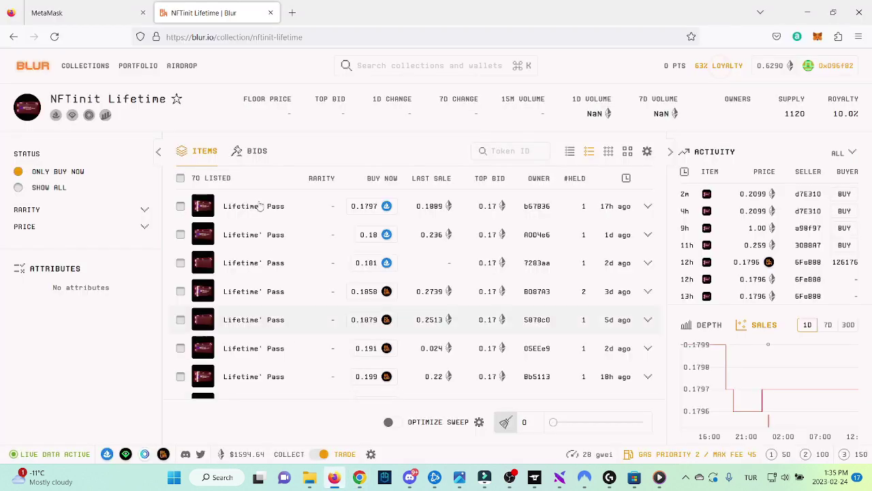
Reload the NFTinit Lifetime collection page, check its 0.17 top bid, and return to the test spreadsheet.
{"action": "left_click", "coordinate": [302, 38]}
{"action": "key", "text": "Return"}
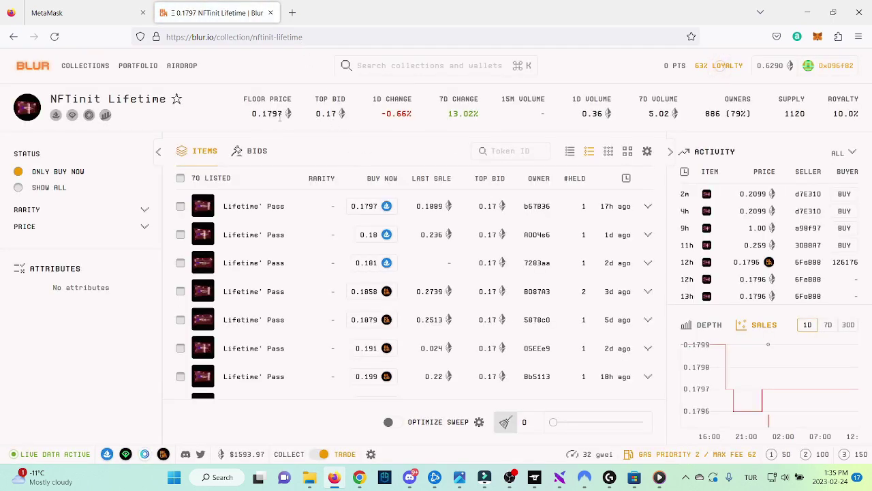
{"action": "double_click", "coordinate": [329, 114]}
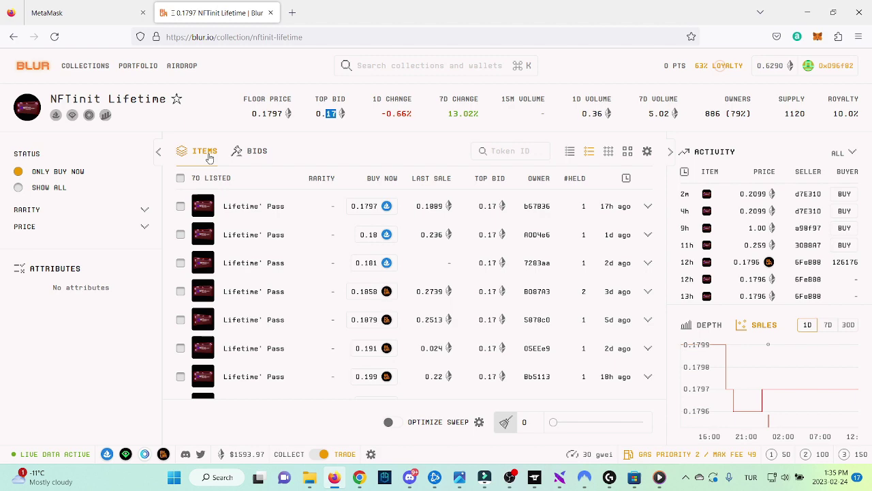
{"action": "mouse_move", "coordinate": [359, 484]}
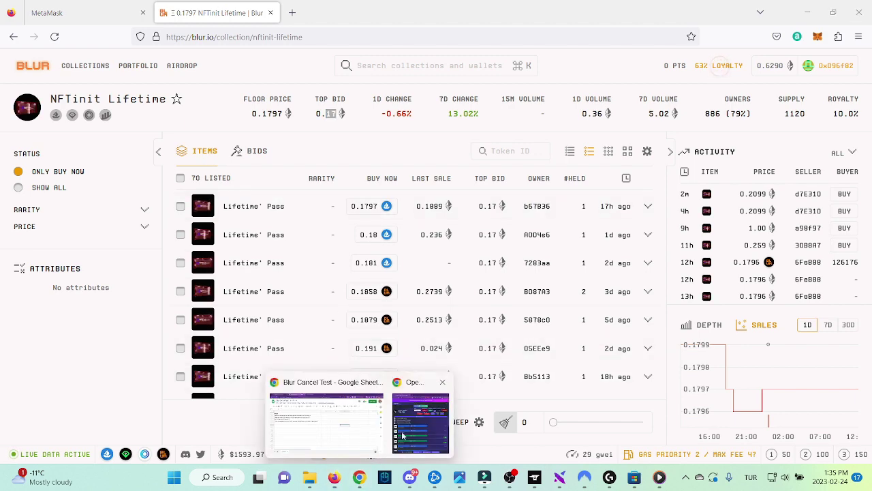
{"action": "left_click", "coordinate": [319, 419]}
Correct step 3 in cell A3 by replacing 'unbid' with 'underbid'.
{"action": "left_click", "coordinate": [270, 307]}
{"action": "left_click", "coordinate": [183, 192]}
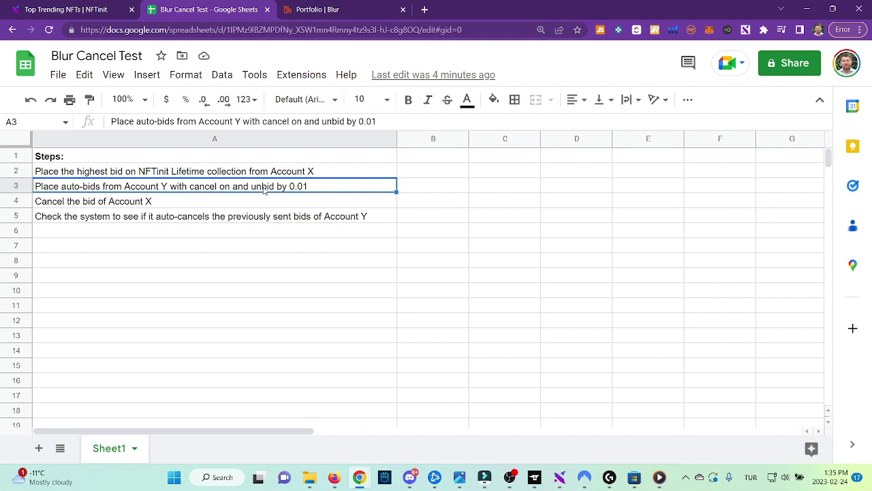
{"action": "double_click", "coordinate": [334, 120]}
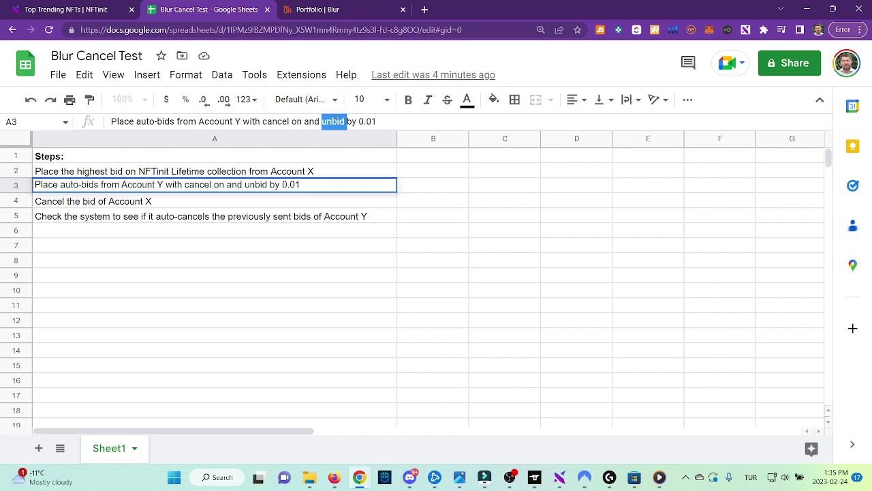
{"action": "type", "text": "underbid"}
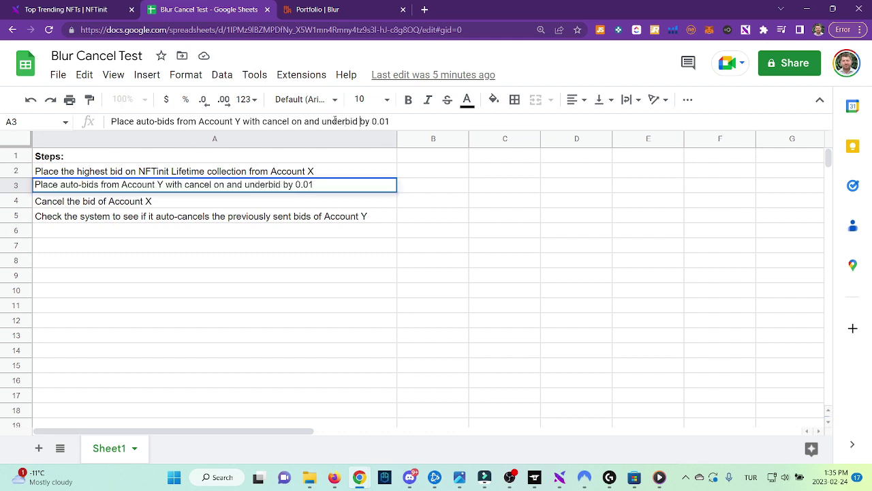
{"action": "left_click", "coordinate": [490, 308]}
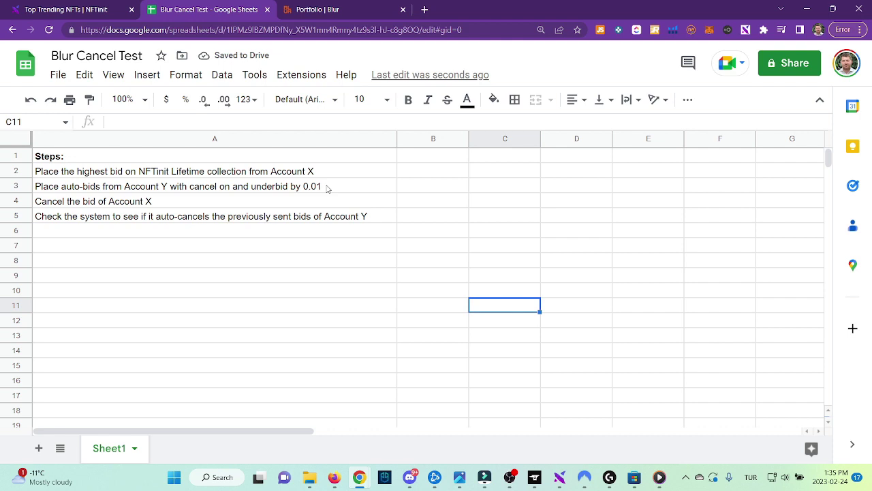
Review the test steps in cells A2–A5, then return to the Blur collection page.
{"action": "left_click", "coordinate": [327, 189]}
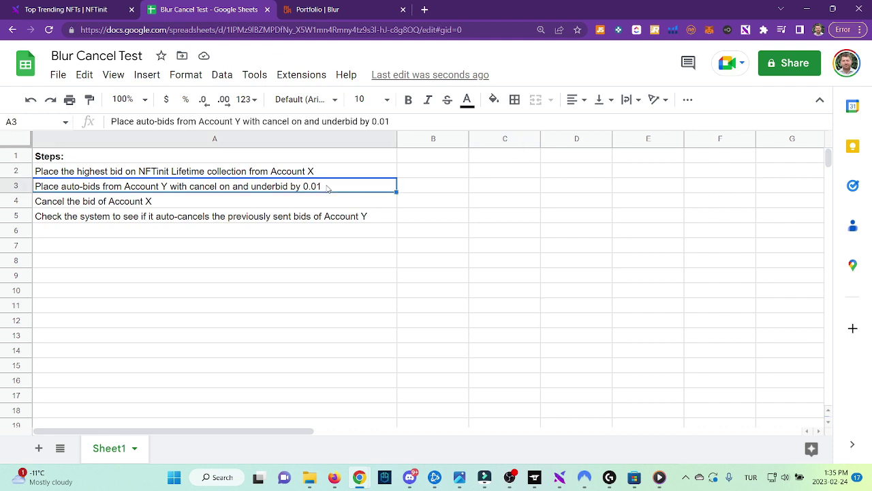
{"action": "left_click", "coordinate": [159, 207]}
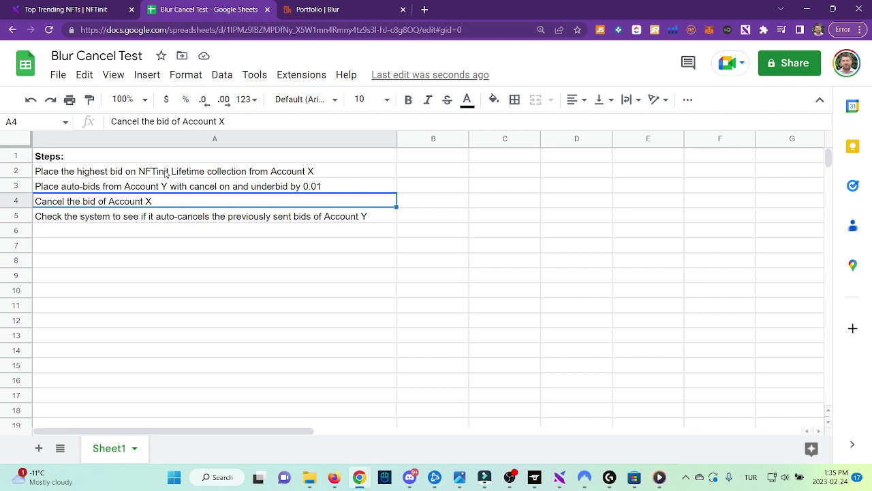
{"action": "left_click", "coordinate": [165, 174]}
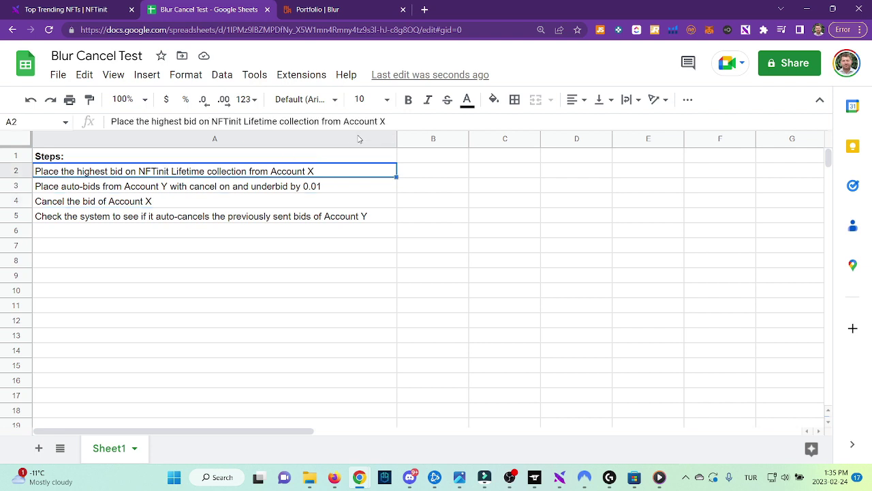
{"action": "left_click", "coordinate": [173, 202]}
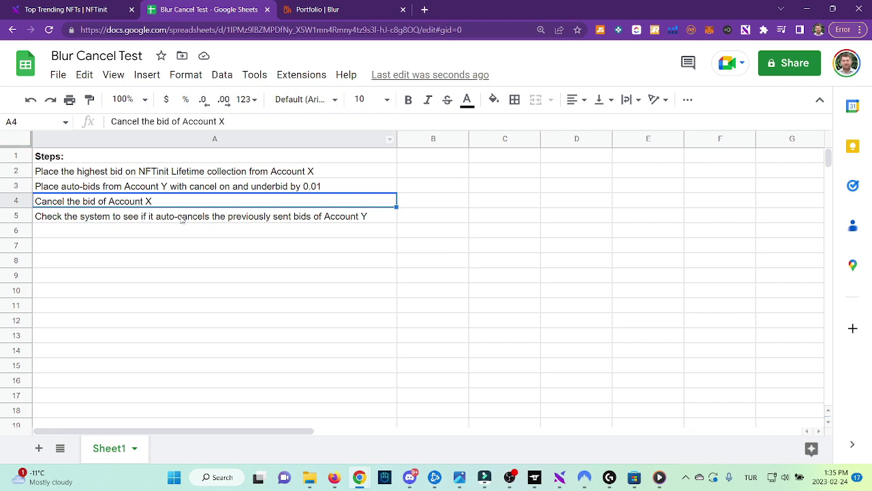
{"action": "left_click", "coordinate": [181, 219]}
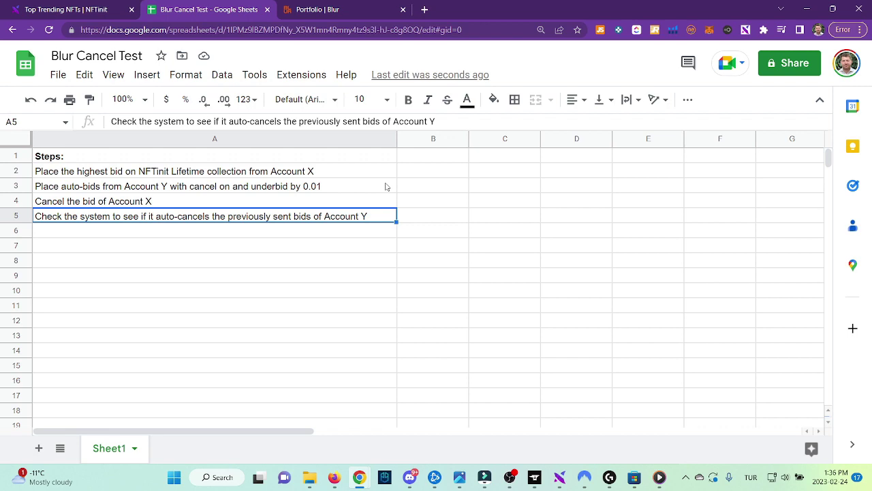
{"action": "left_click", "coordinate": [335, 476]}
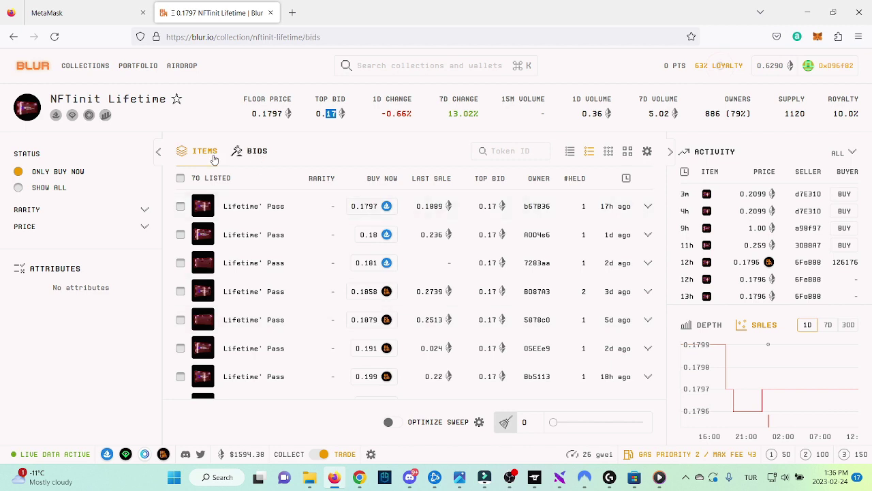
Place a 0.18 ETH collection bid on NFTinit Lifetime and sign it in MetaMask.
{"action": "left_click", "coordinate": [255, 424]}
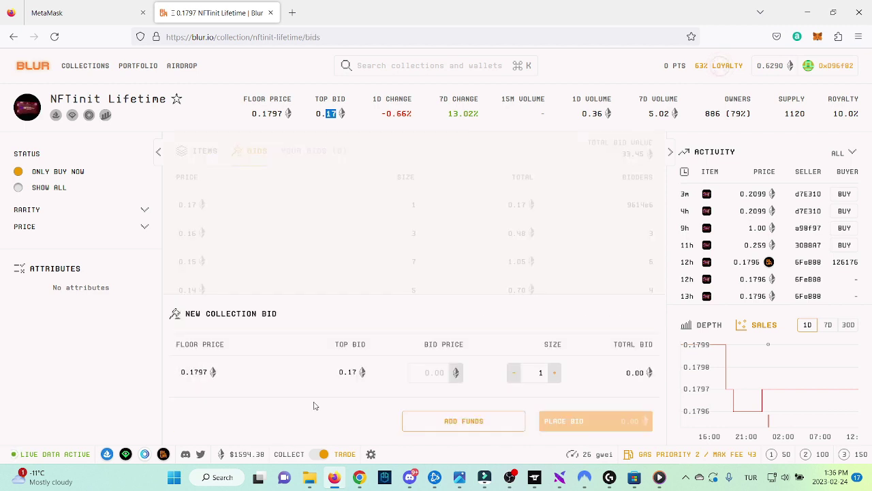
{"action": "left_click", "coordinate": [430, 368]}
{"action": "type", "text": "0.18"}
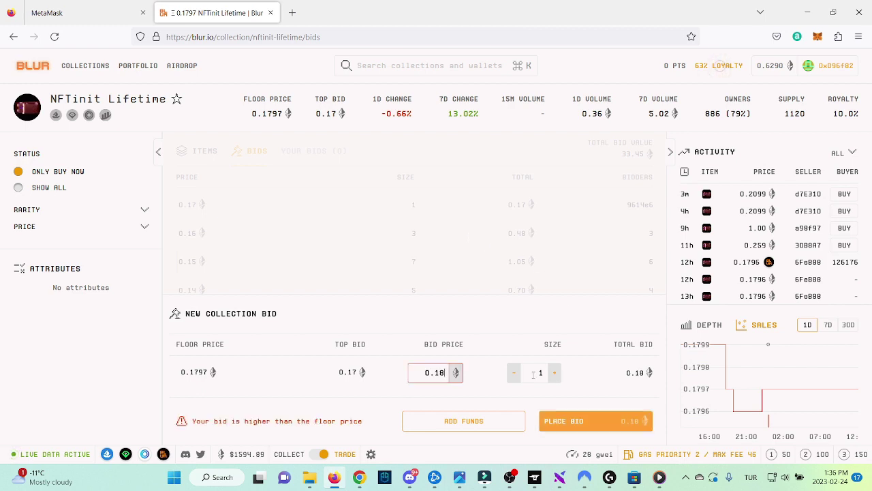
{"action": "left_click", "coordinate": [576, 420]}
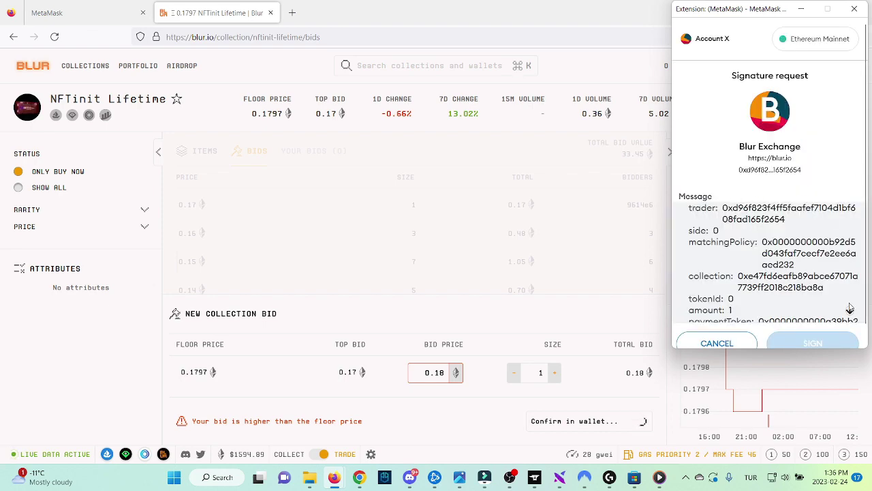
{"action": "scroll", "coordinate": [850, 308], "scroll_direction": "down", "scroll_amount": 5}
{"action": "left_click", "coordinate": [818, 342]}
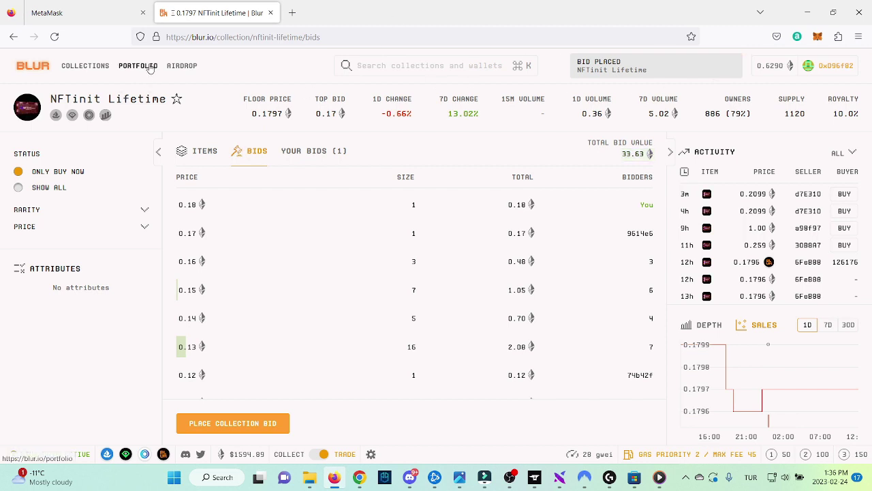
Check via Portfolio > Bids that your 0.18 ETH bid tops NFTinit Lifetime's bids list.
{"action": "left_click", "coordinate": [139, 65]}
{"action": "left_click", "coordinate": [441, 153]}
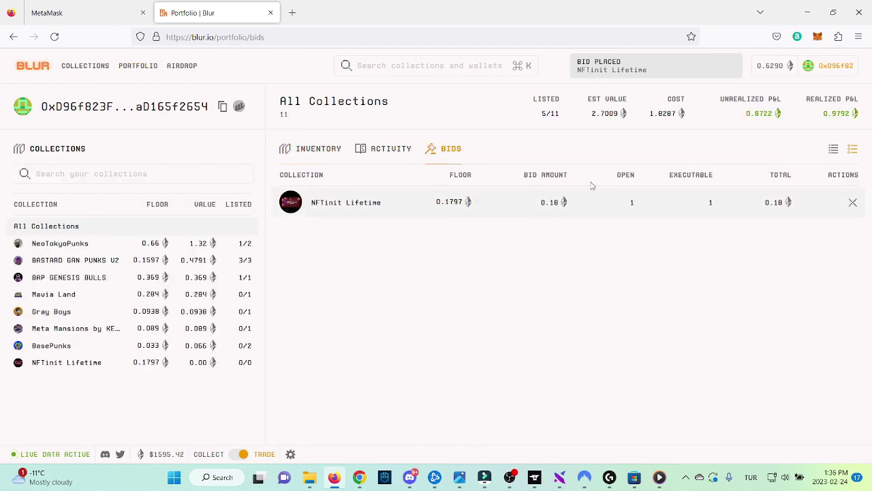
{"action": "left_click", "coordinate": [376, 203]}
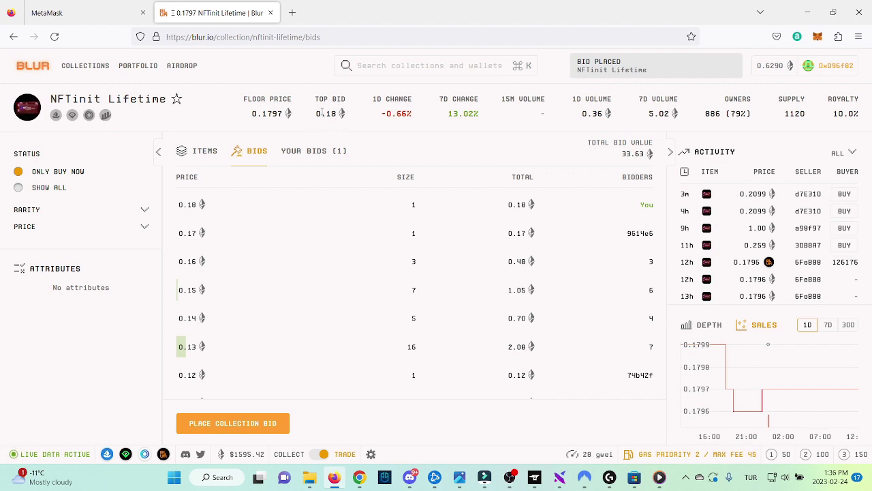
{"action": "left_click_drag", "start_coordinate": [330, 113], "coordinate": [336, 114]}
{"action": "left_click", "coordinate": [336, 113]}
Switch to Chrome's NFTinit tab showing NFTinit Lifetime's 0.2 max bid and 0.01 underbid settings.
{"action": "mouse_move", "coordinate": [367, 480]}
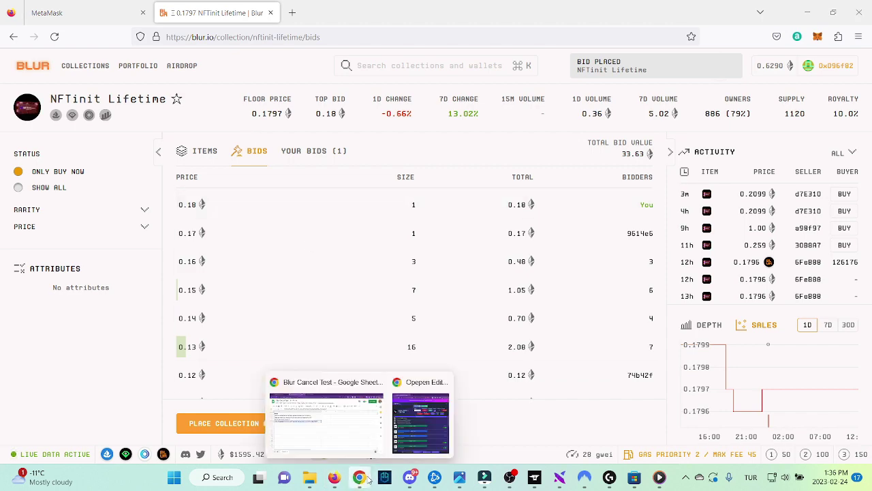
{"action": "left_click", "coordinate": [339, 429]}
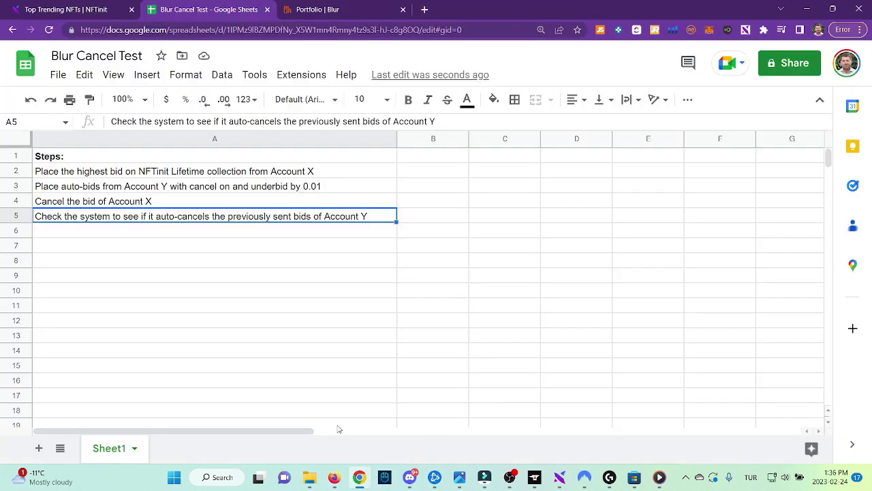
{"action": "left_click", "coordinate": [67, 9]}
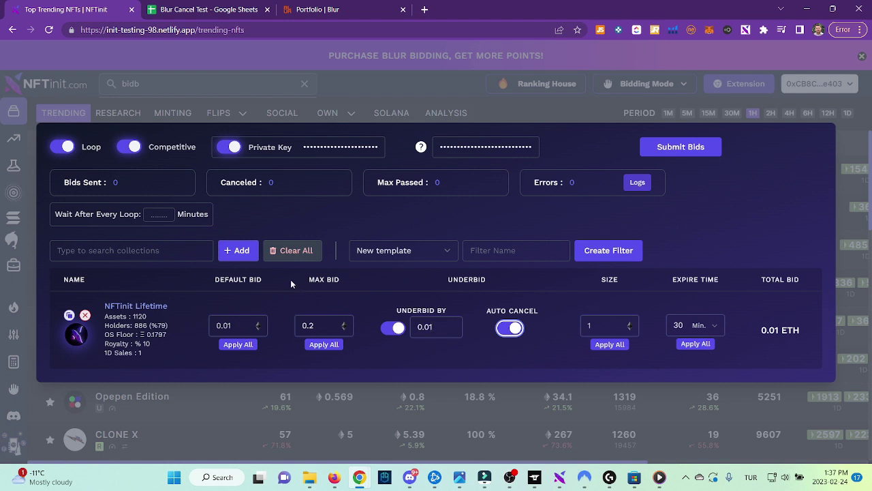
Submit the NFTinit Lifetime bids, start auto-bidding, and open Account Y's Blur portfolio bids.
{"action": "left_click", "coordinate": [664, 145]}
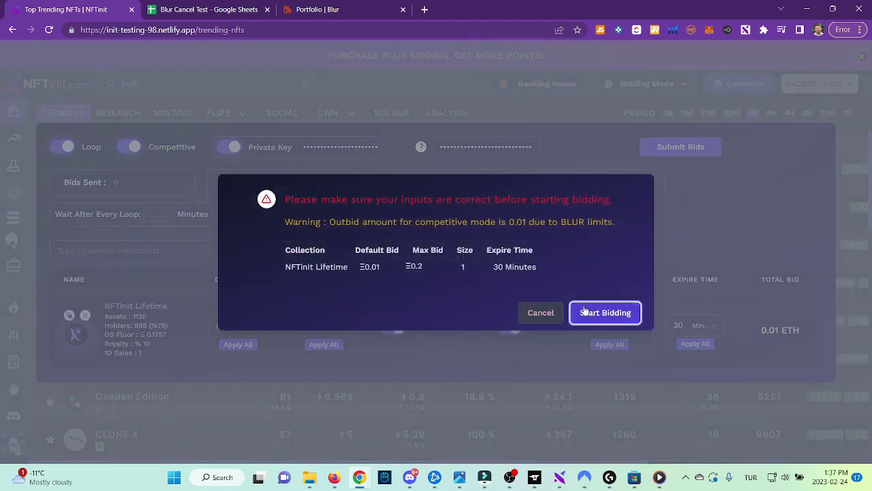
{"action": "left_click", "coordinate": [592, 315]}
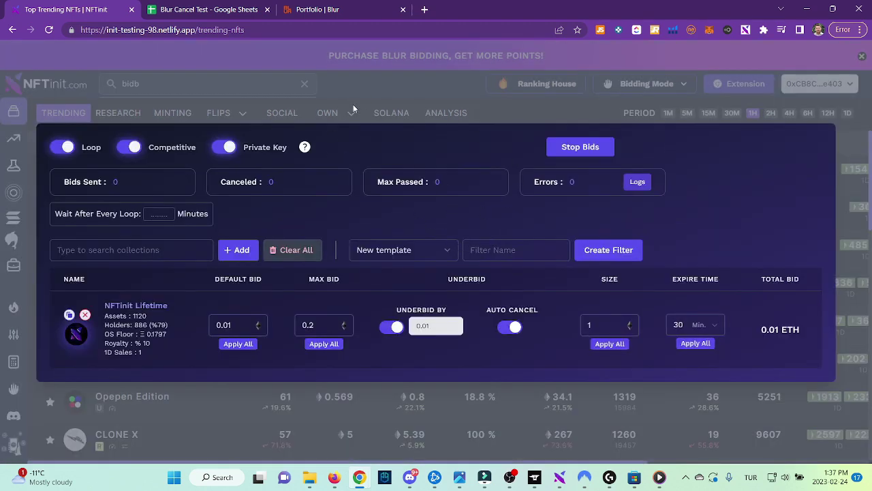
{"action": "left_click", "coordinate": [325, 12]}
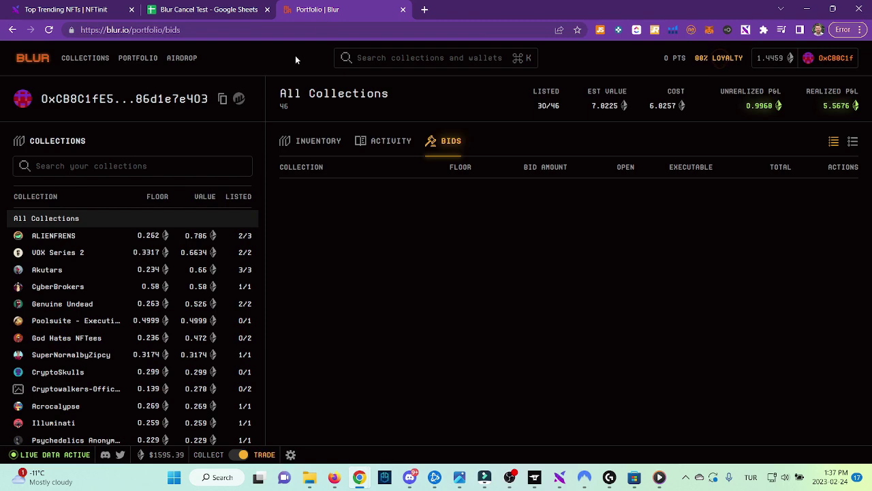
{"action": "left_click", "coordinate": [138, 58]}
{"action": "left_click", "coordinate": [446, 141]}
Compare the bidder's 1 sent / 1 canceled counts with the portfolio's 0.17 NFTinit Lifetime bid.
{"action": "left_click", "coordinate": [48, 11]}
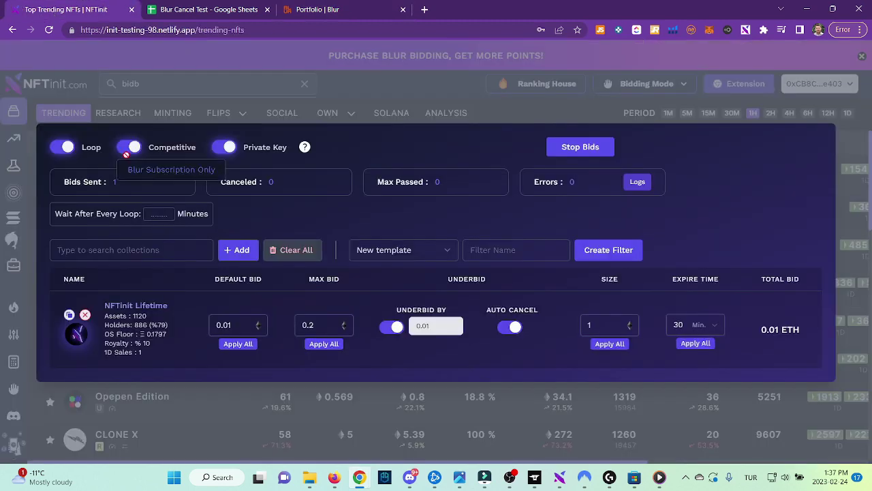
{"action": "left_click", "coordinate": [315, 11]}
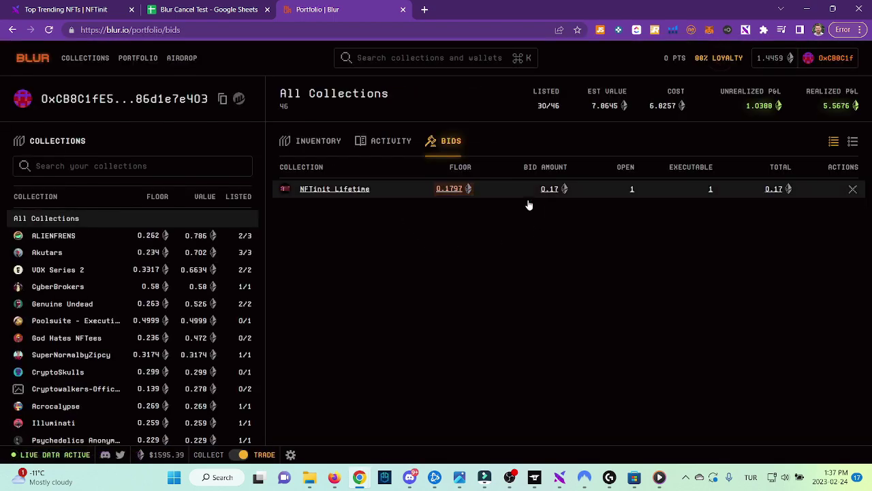
{"action": "left_click", "coordinate": [105, 13]}
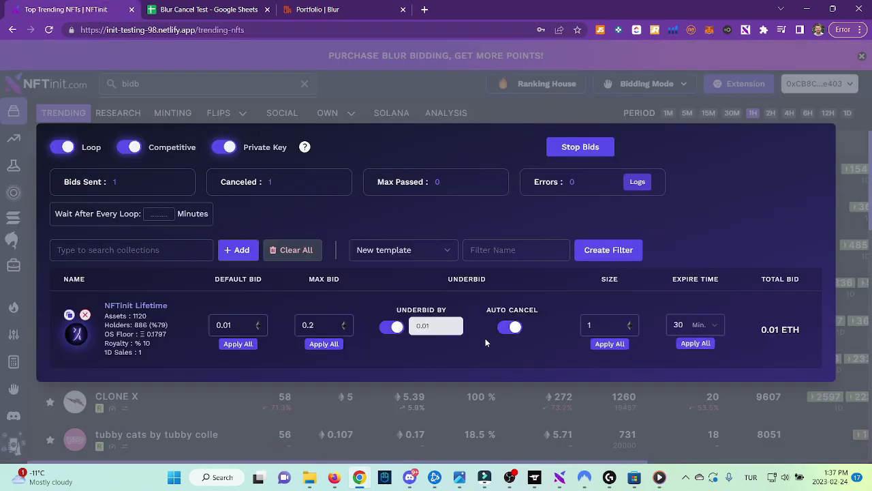
{"action": "left_click", "coordinate": [318, 10]}
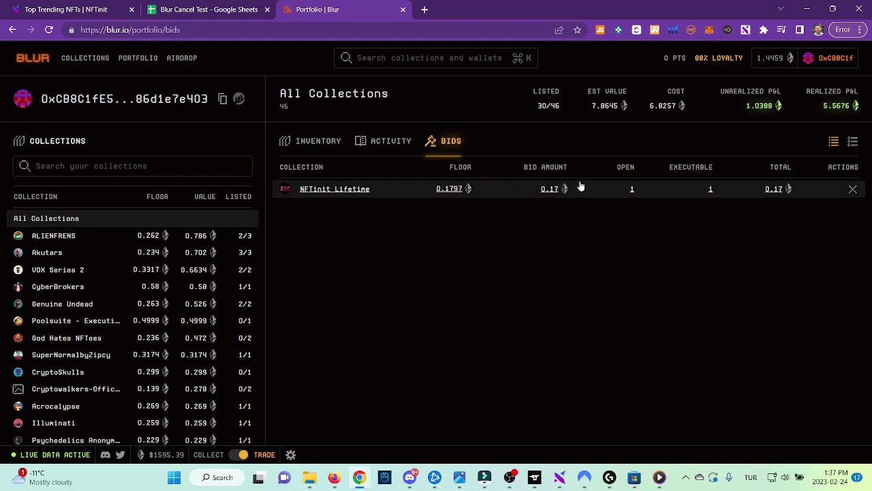
{"action": "left_click", "coordinate": [313, 32]}
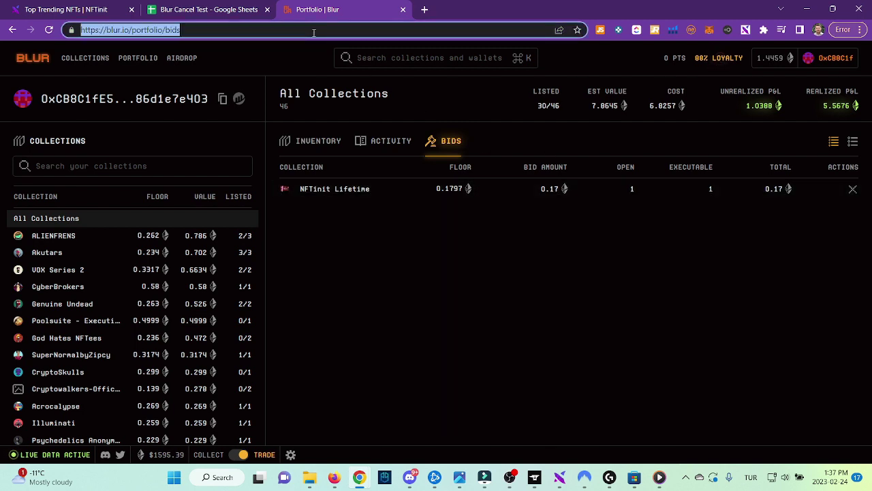
Reload Account Y's bids, then cancel Account X's 0.18 ETH NFTinit Lifetime bid from its portfolio.
{"action": "key", "text": "Return"}
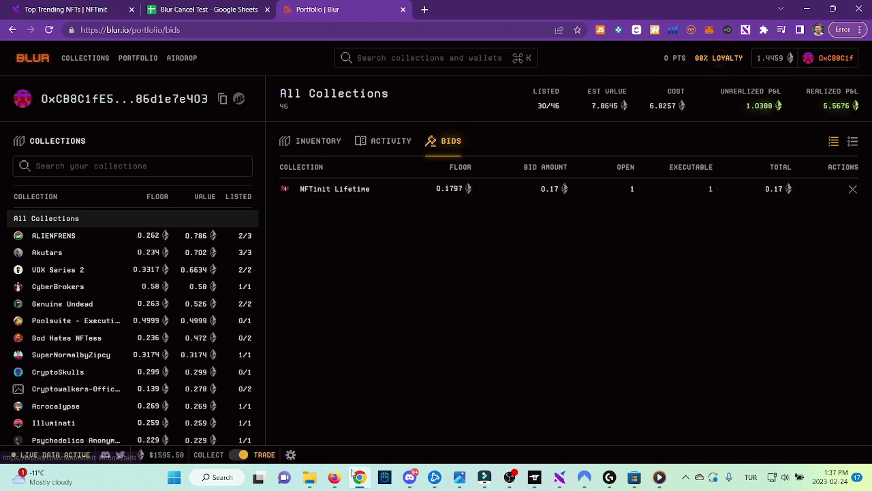
{"action": "key", "text": "alt+Tab"}
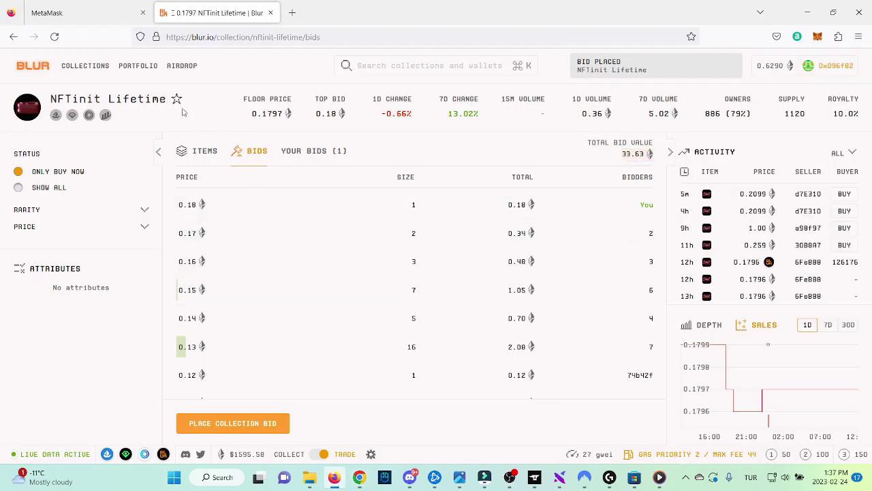
{"action": "left_click", "coordinate": [140, 66]}
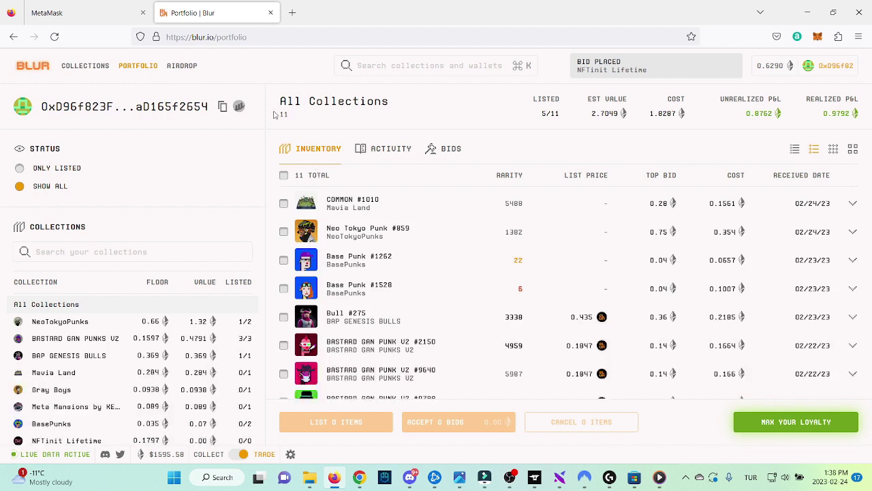
{"action": "left_click", "coordinate": [450, 151]}
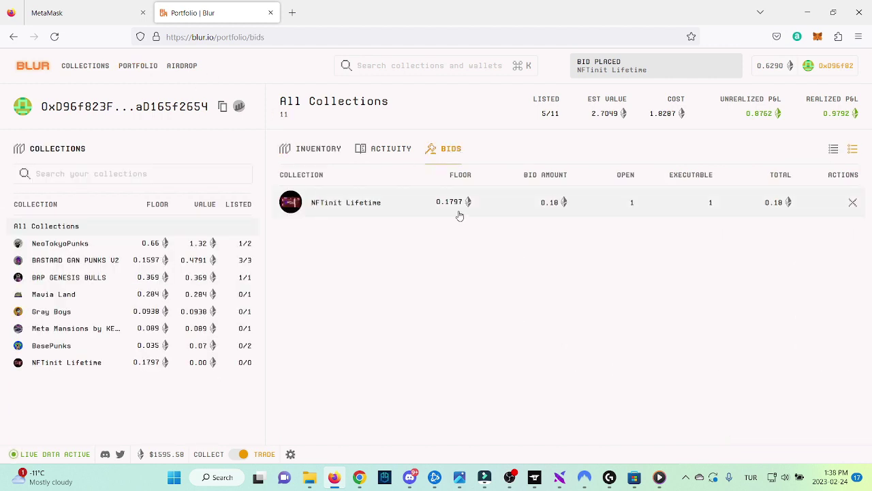
{"action": "left_click", "coordinate": [852, 202]}
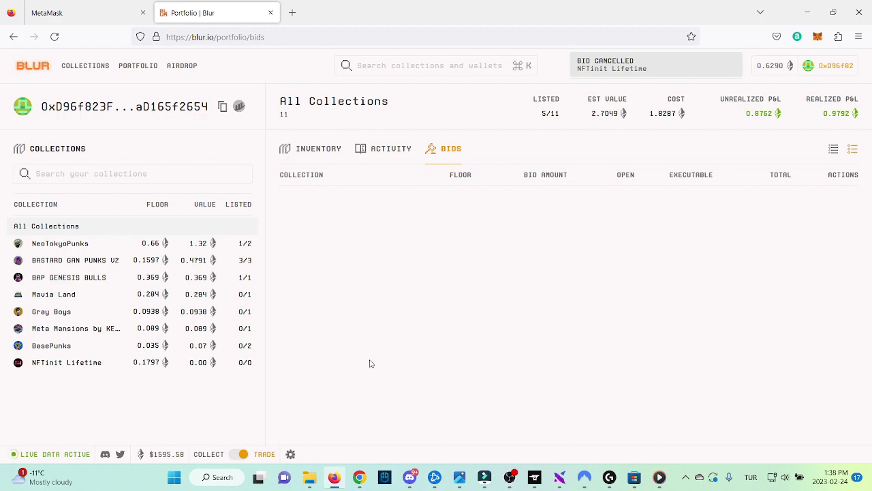
{"action": "left_click", "coordinate": [340, 434]}
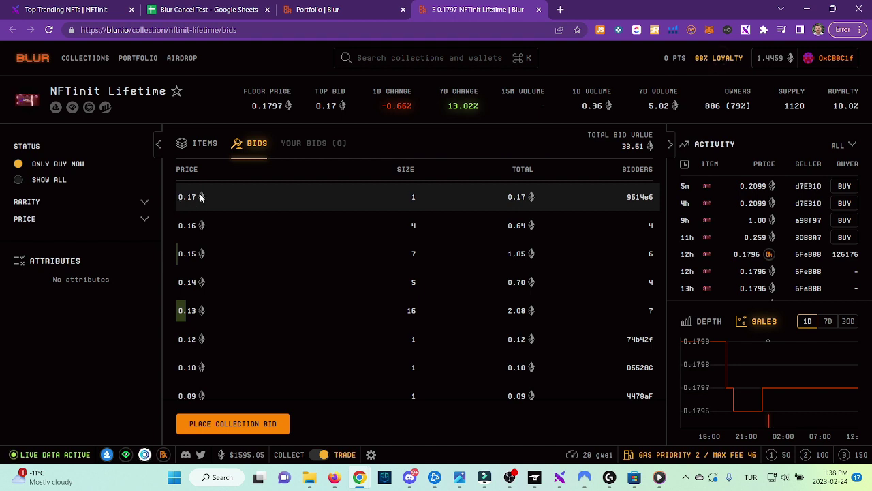
Reload Account Y's portfolio bids and confirm the NFTinit Lifetime bid dropped from 0.17 to 0.16 ETH.
{"action": "left_click", "coordinate": [348, 10]}
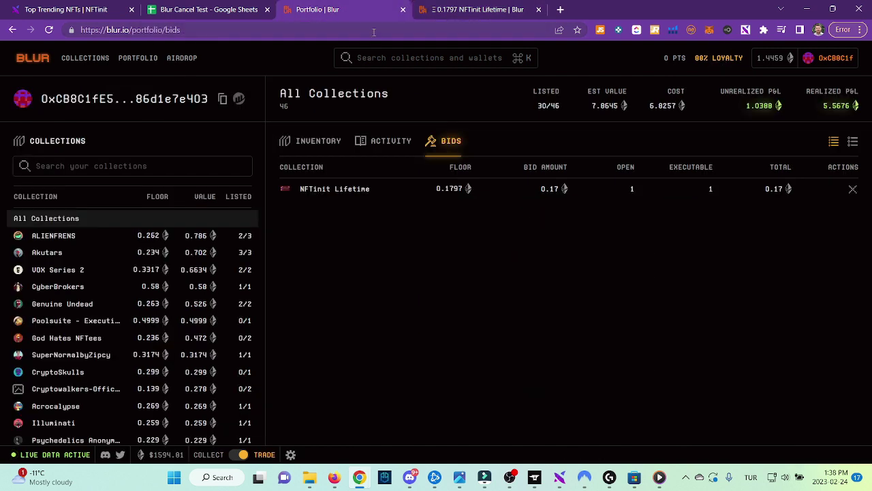
{"action": "left_click", "coordinate": [374, 30]}
{"action": "key", "text": "Return"}
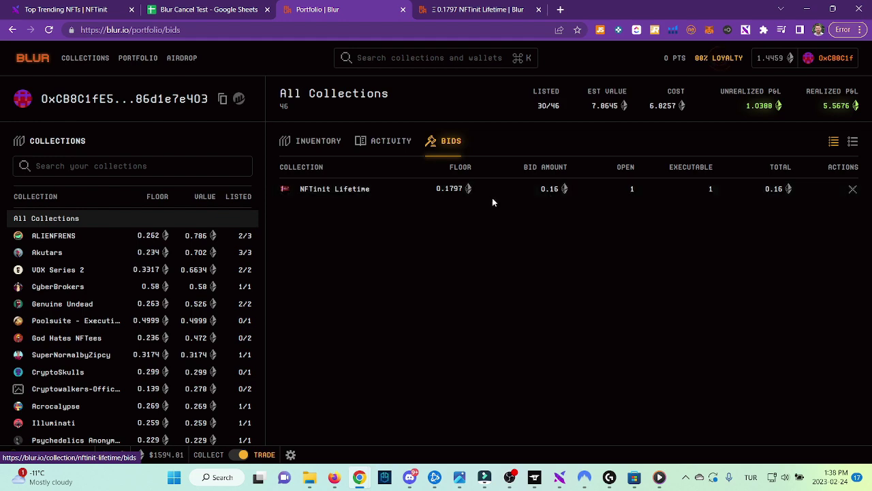
{"action": "left_click", "coordinate": [464, 11]}
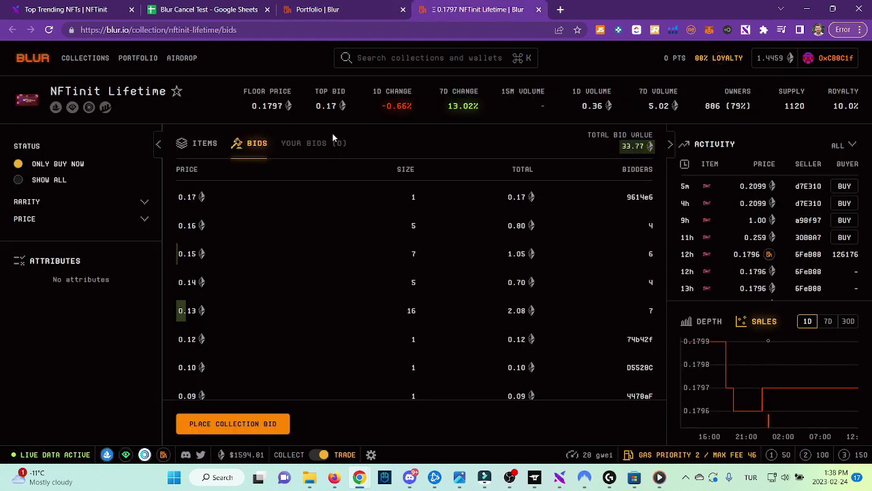
{"action": "left_click", "coordinate": [333, 11]}
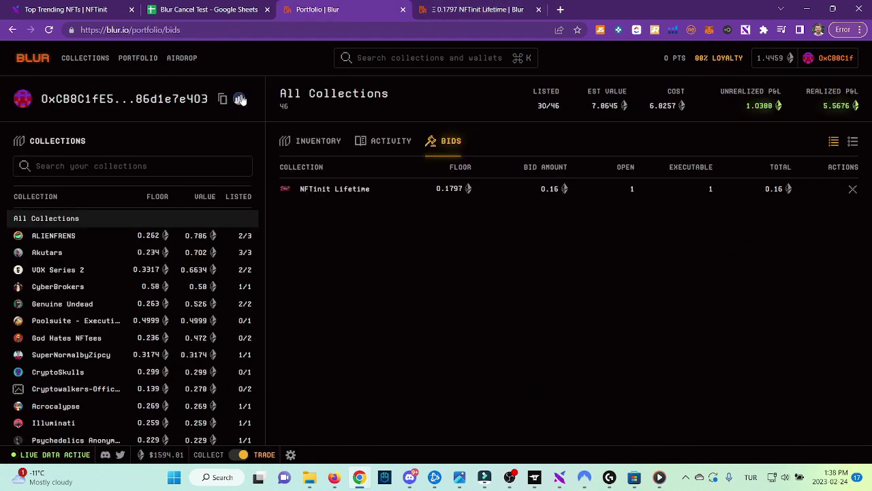